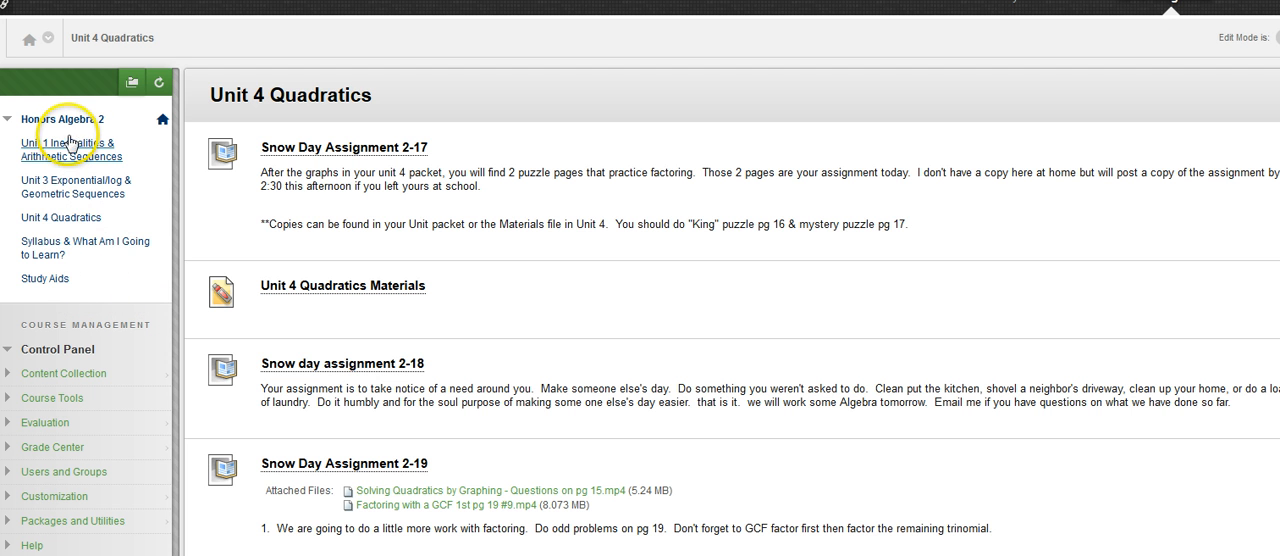
Open the "Help, I have questions" discussion forum in Study Aids and start a new thread
{"action": "left_click", "coordinate": [58, 285]}
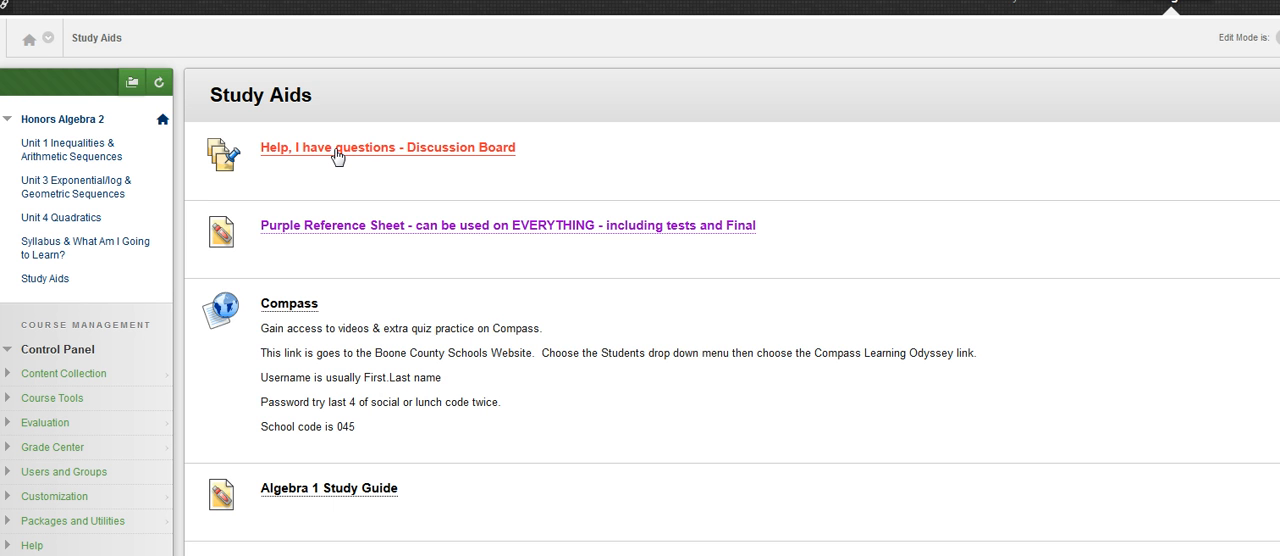
{"action": "left_click", "coordinate": [337, 152]}
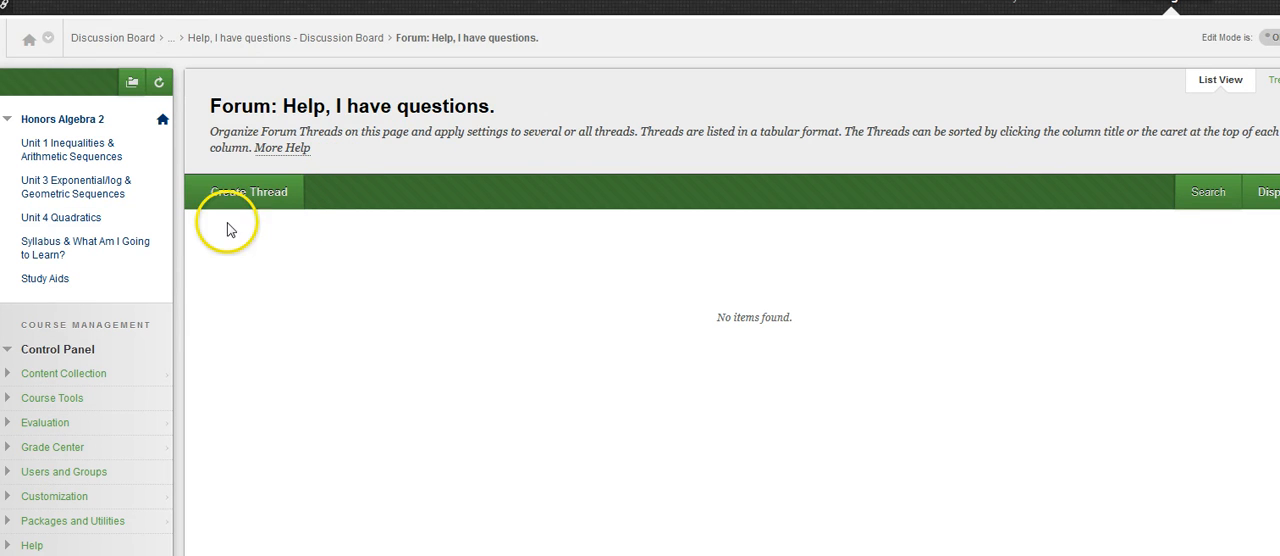
{"action": "left_click", "coordinate": [228, 199]}
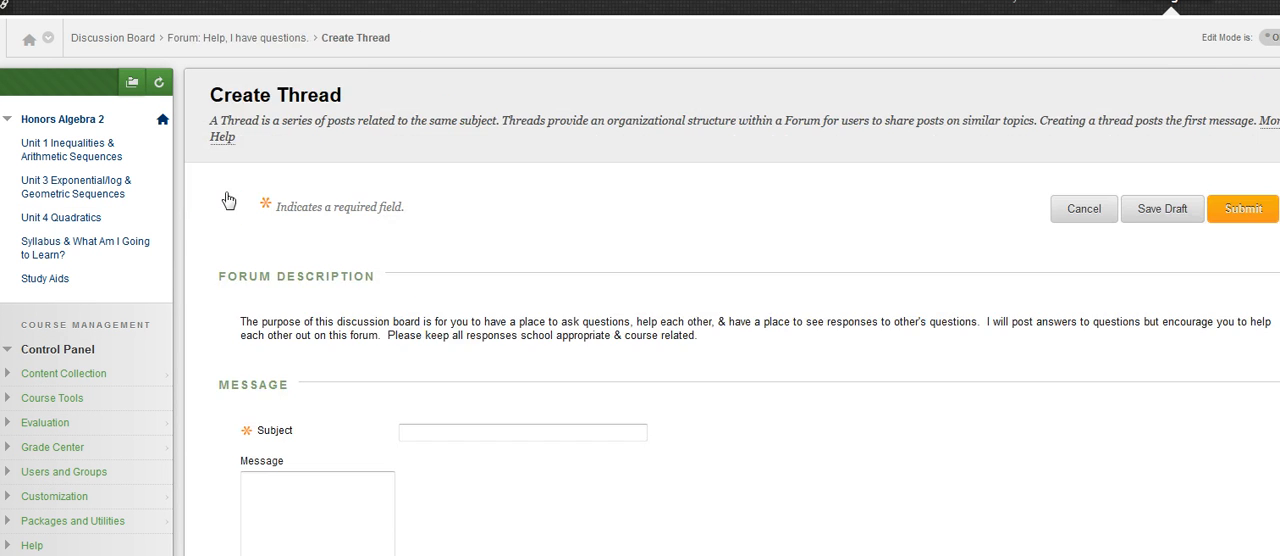
Set the thread's subject to "Need help on #44 pg 20 Quadratics"
{"action": "left_click", "coordinate": [449, 431]}
{"action": "left_click", "coordinate": [449, 431]}
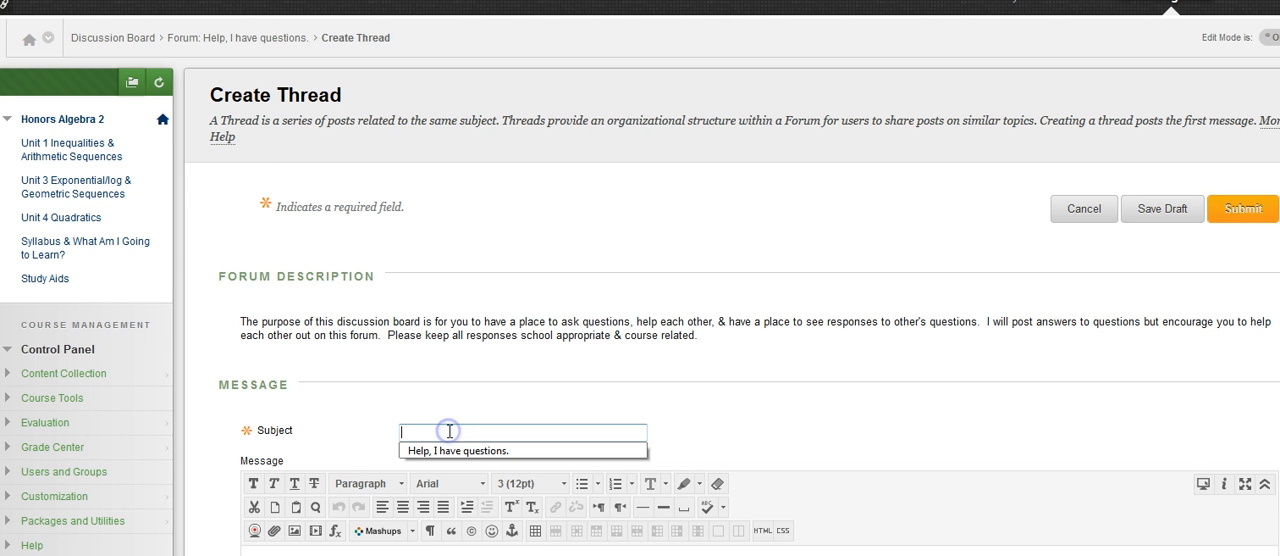
{"action": "type", "text": "N"}
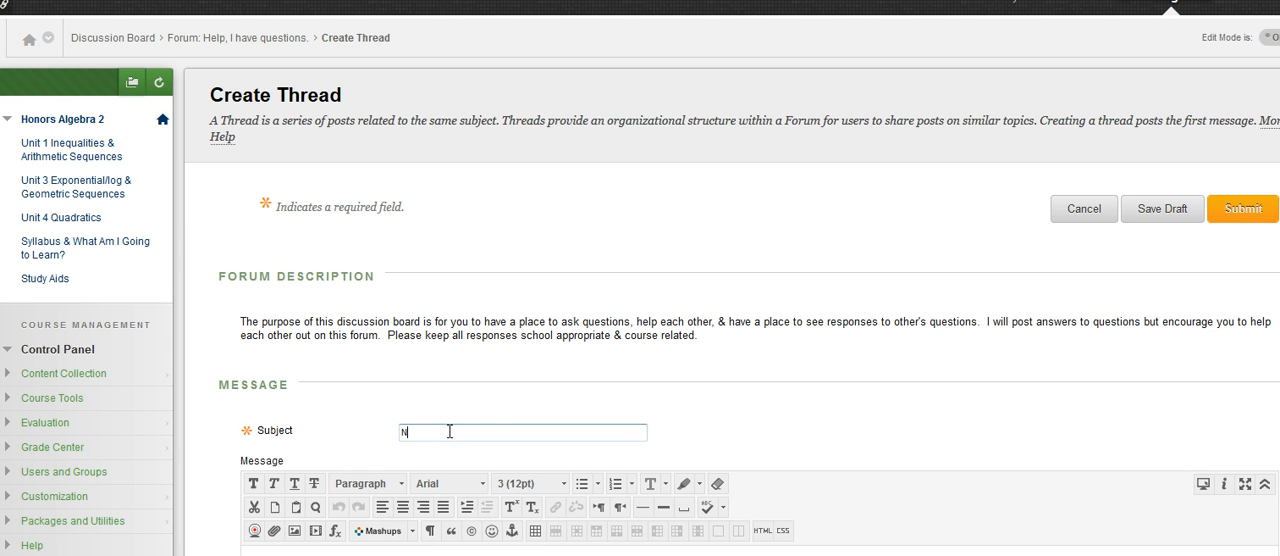
{"action": "type", "text": "eed help on #44 pg 20 Quadratics"}
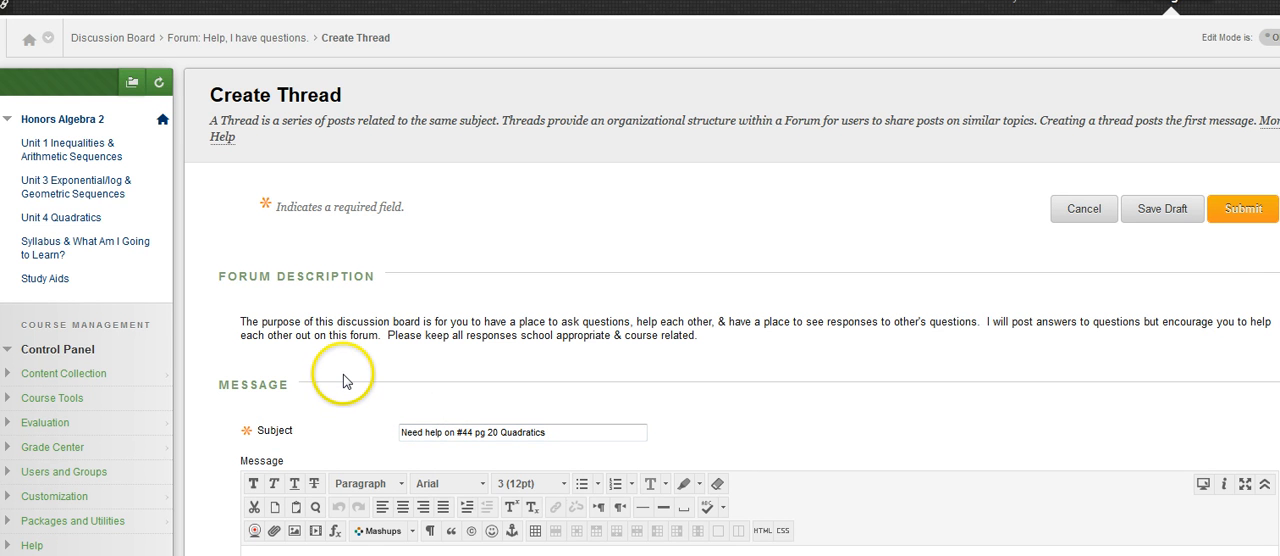
Write "How do I start #44" in the thread's message body
{"action": "scroll", "coordinate": [343, 381], "scroll_direction": "down", "scroll_amount": 3}
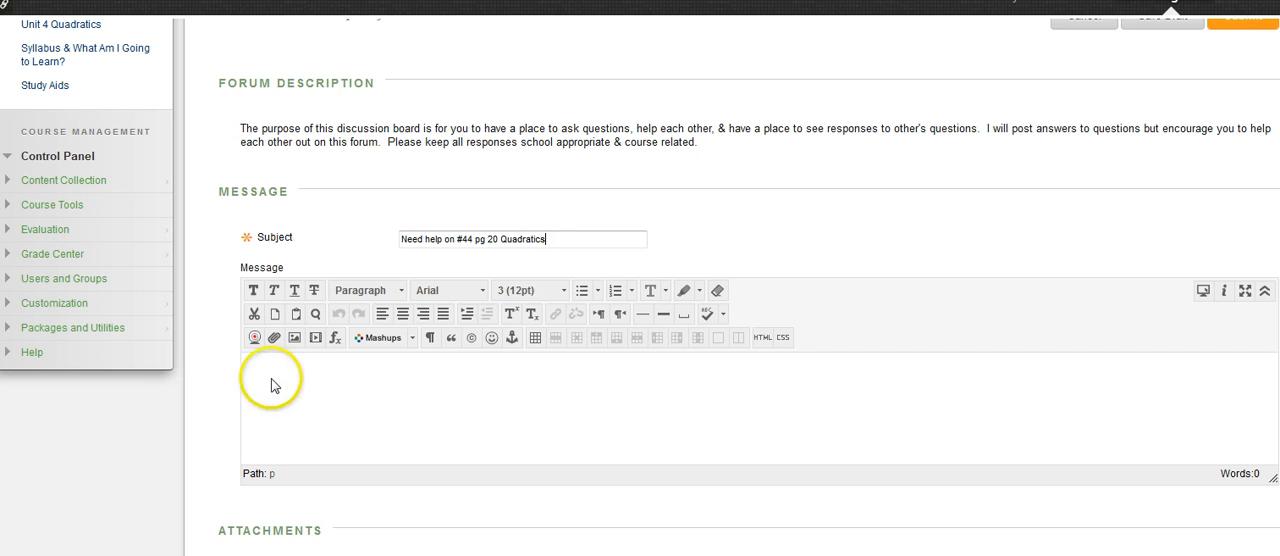
{"action": "left_click", "coordinate": [274, 384]}
{"action": "type", "text": "How do I sta"}
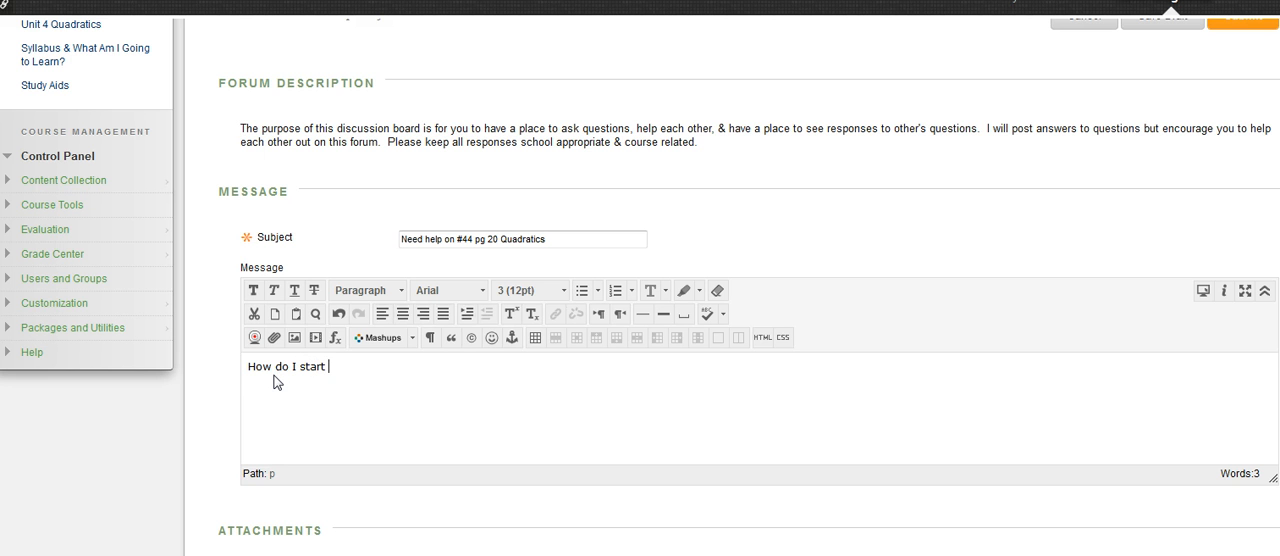
{"action": "type", "text": "rt #44"}
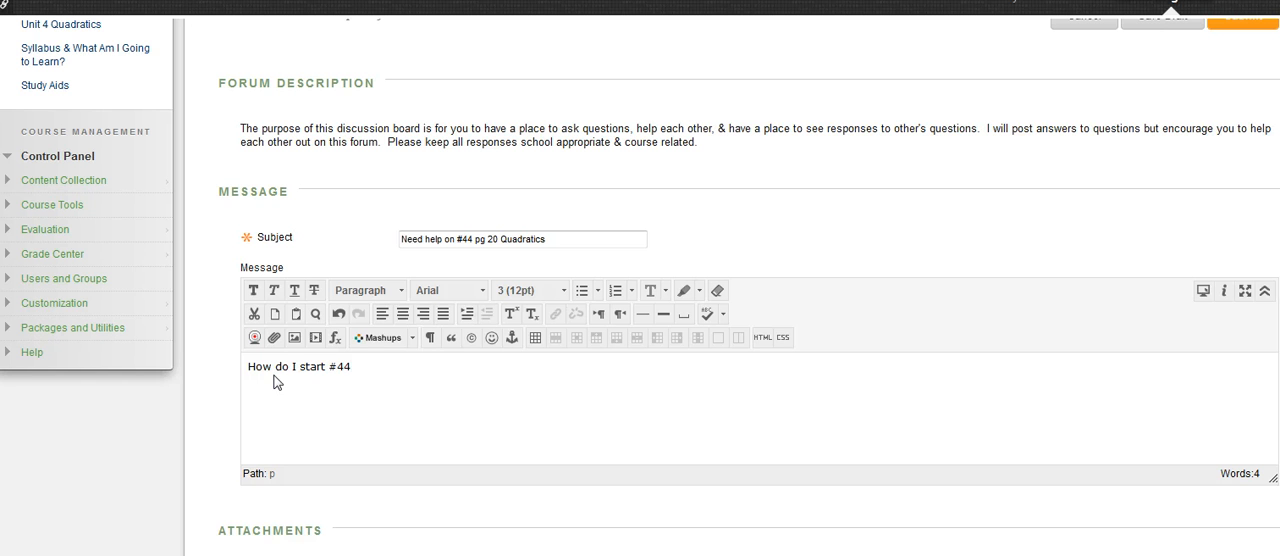
Launch the math editor, move its window clear of the message, and enter p squared using an exponent
{"action": "left_click", "coordinate": [336, 340]}
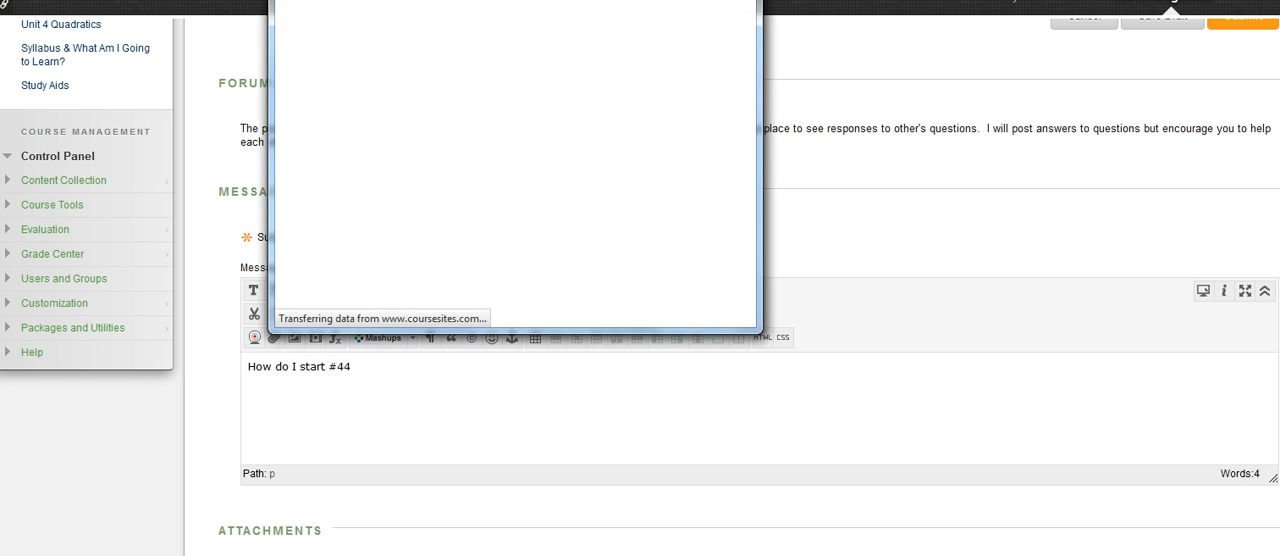
{"action": "left_click_drag", "start_coordinate": [496, 0], "coordinate": [566, 43]}
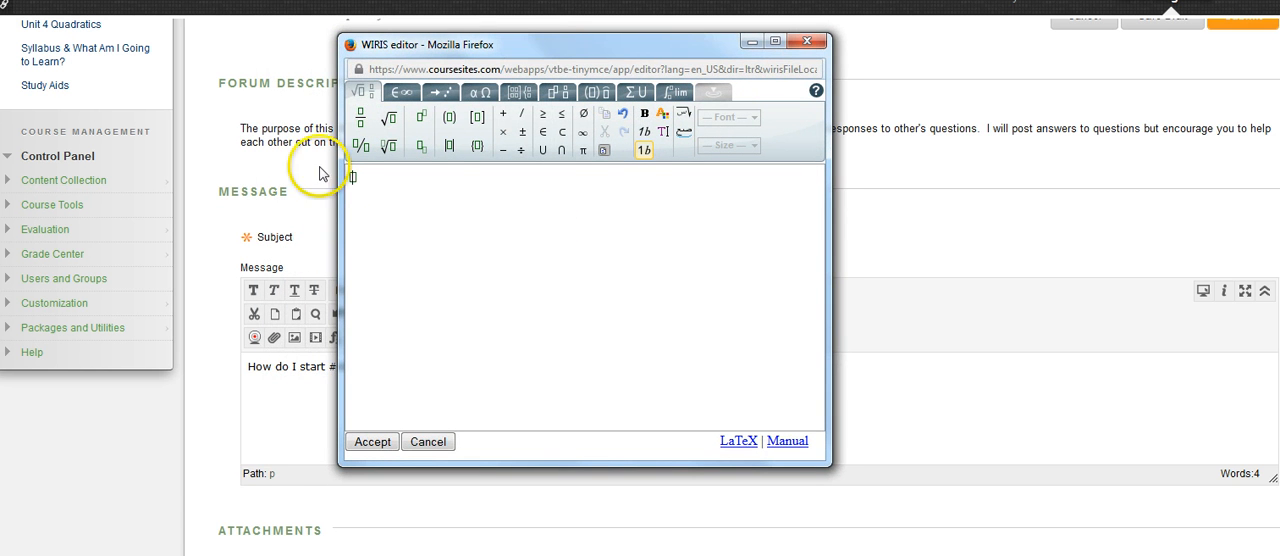
{"action": "left_click_drag", "start_coordinate": [547, 35], "coordinate": [617, 40]}
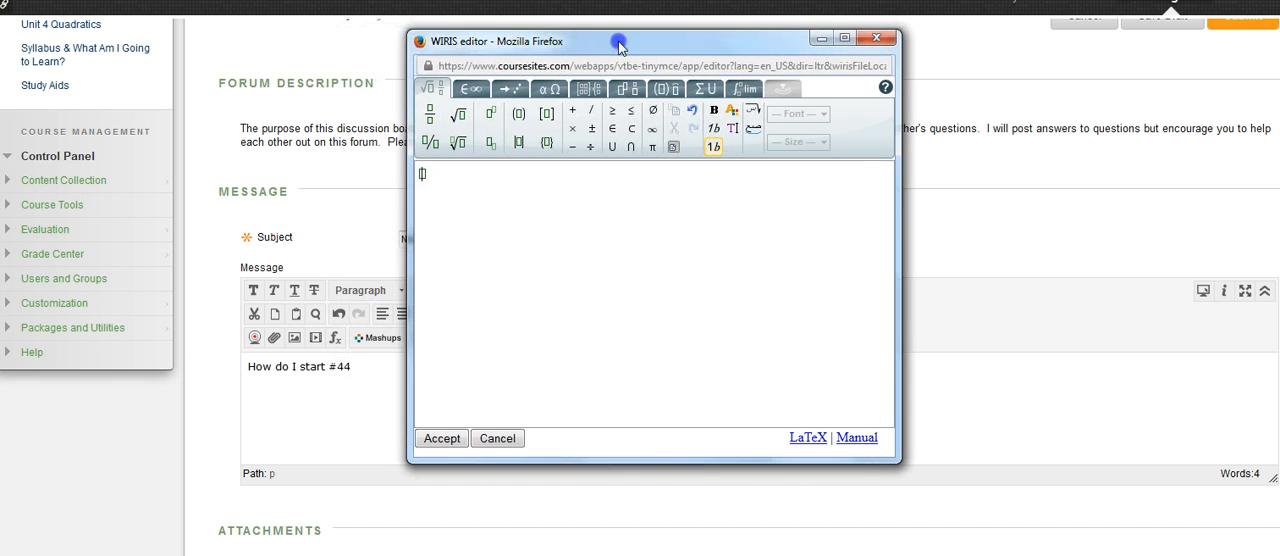
{"action": "left_click", "coordinate": [608, 252]}
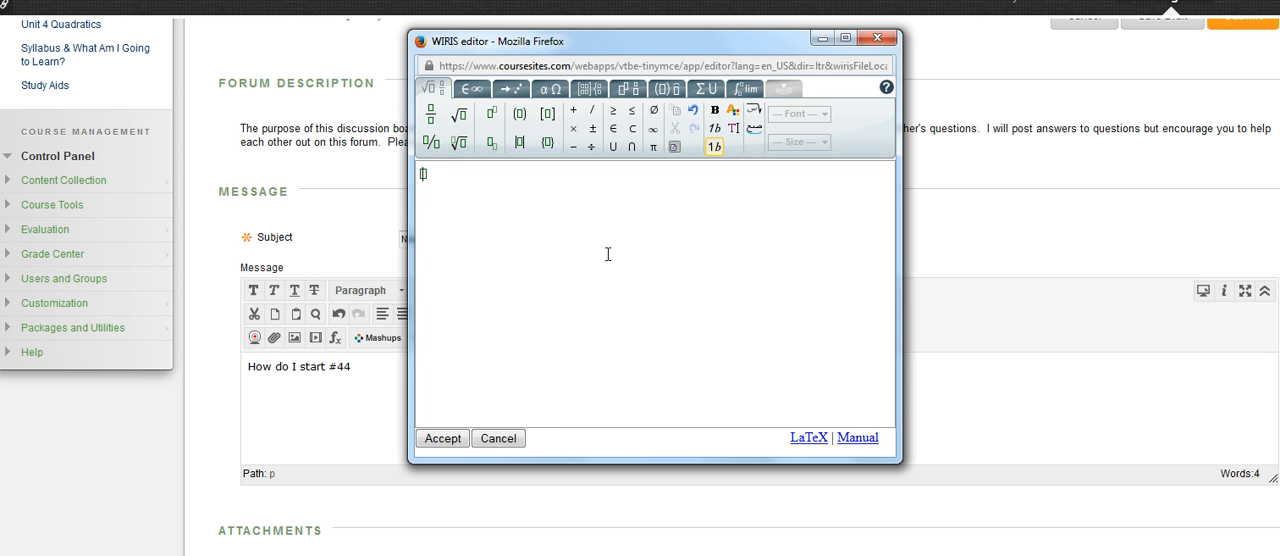
{"action": "type", "text": "p"}
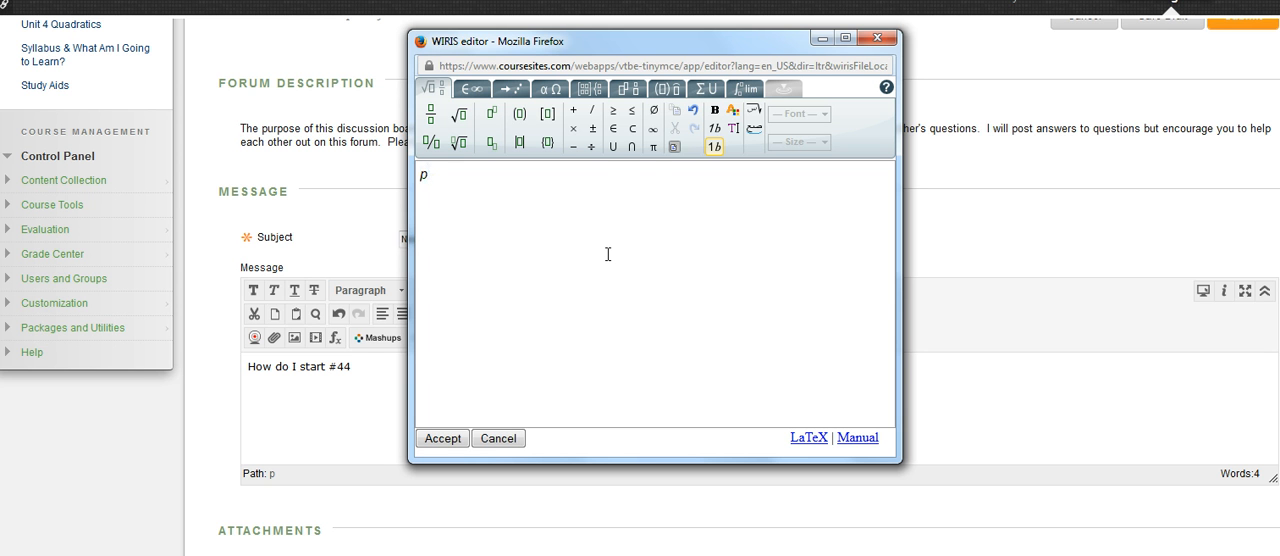
{"action": "left_click", "coordinate": [491, 114]}
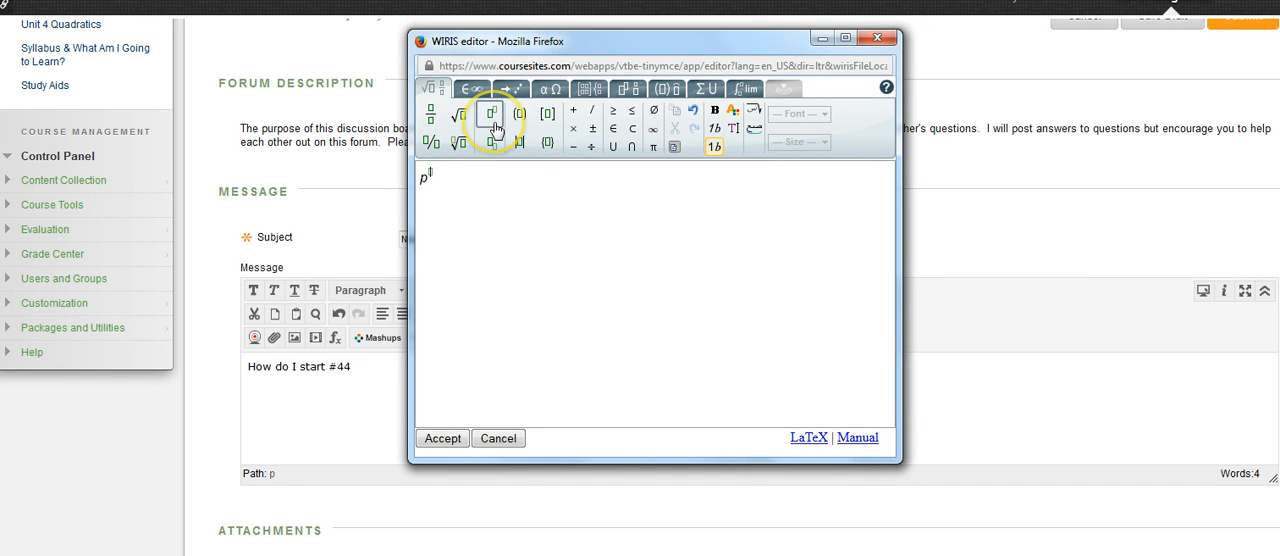
{"action": "type", "text": "2"}
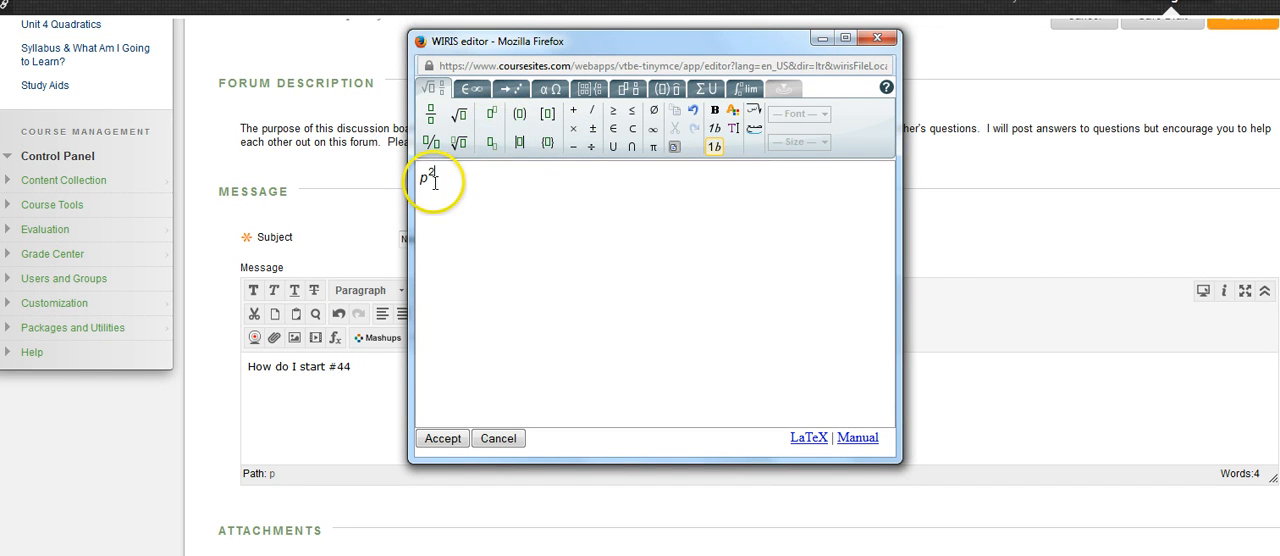
Complete the equation as p² − 4p = 0 and insert it into the message
{"action": "left_click", "coordinate": [436, 179]}
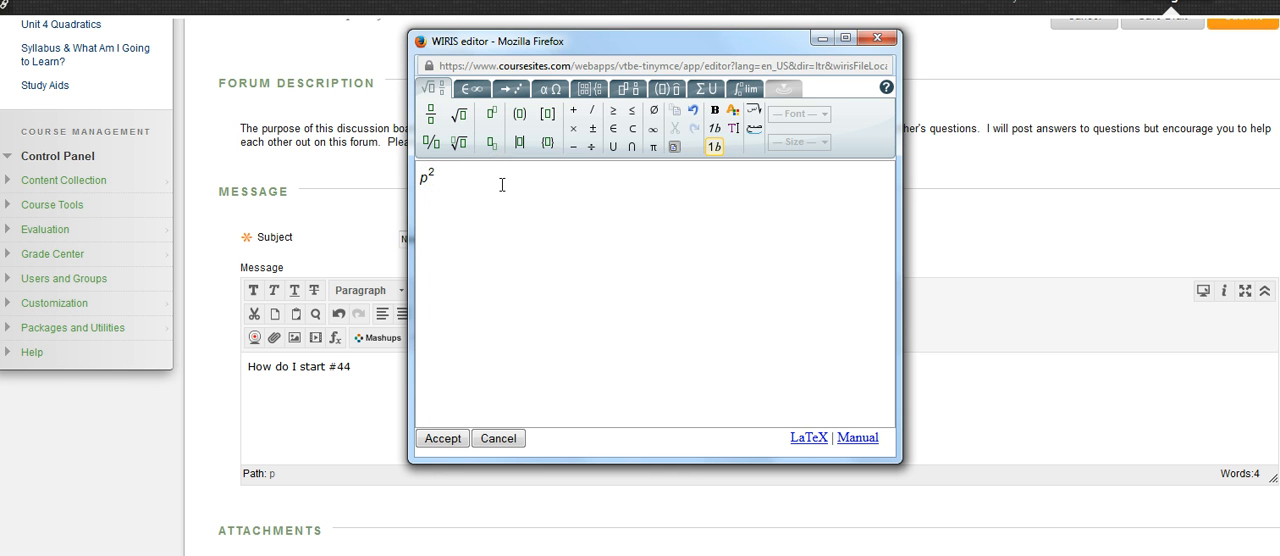
{"action": "key", "text": "Return"}
{"action": "key", "text": "BackSpace"}
{"action": "type", "text": "-4p=0"}
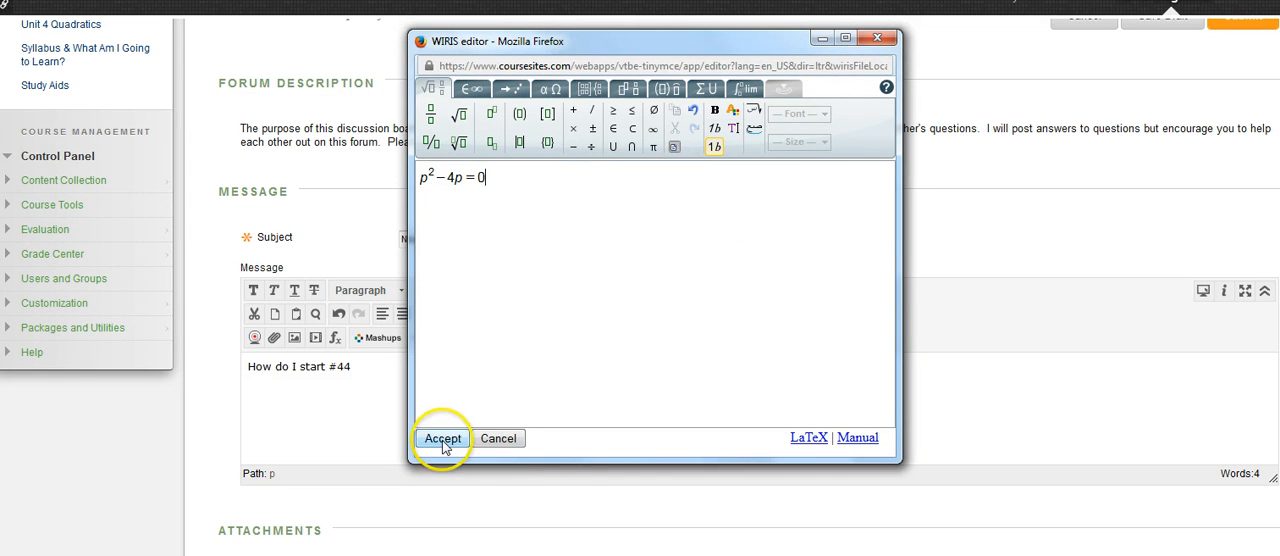
{"action": "left_click", "coordinate": [443, 438]}
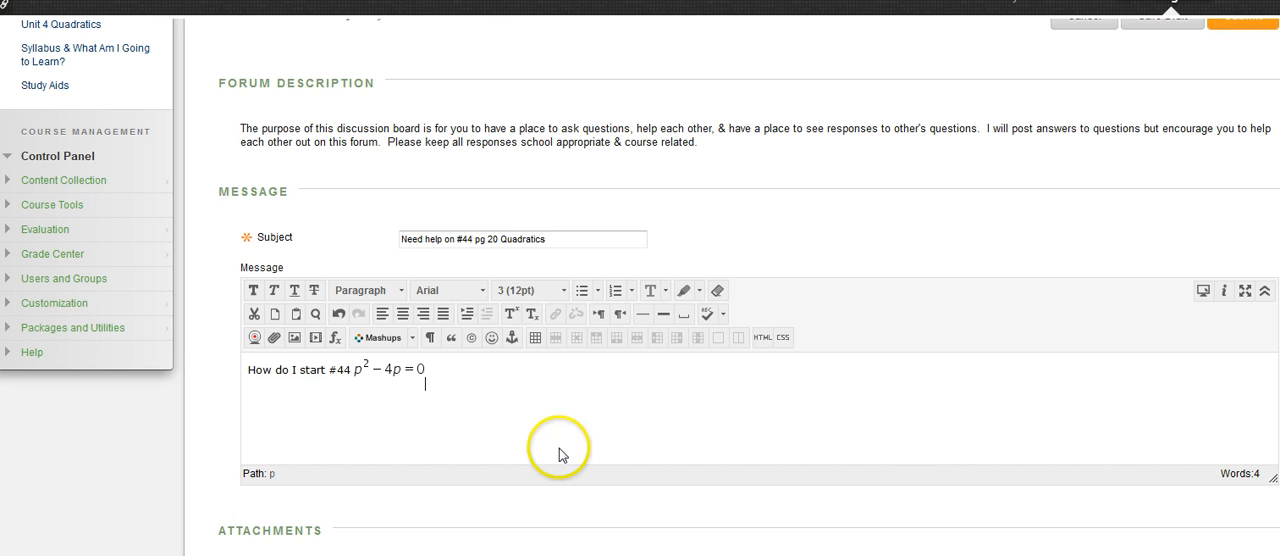
Add space between "#44" and the equation, and submit the thread
{"action": "left_click", "coordinate": [354, 371]}
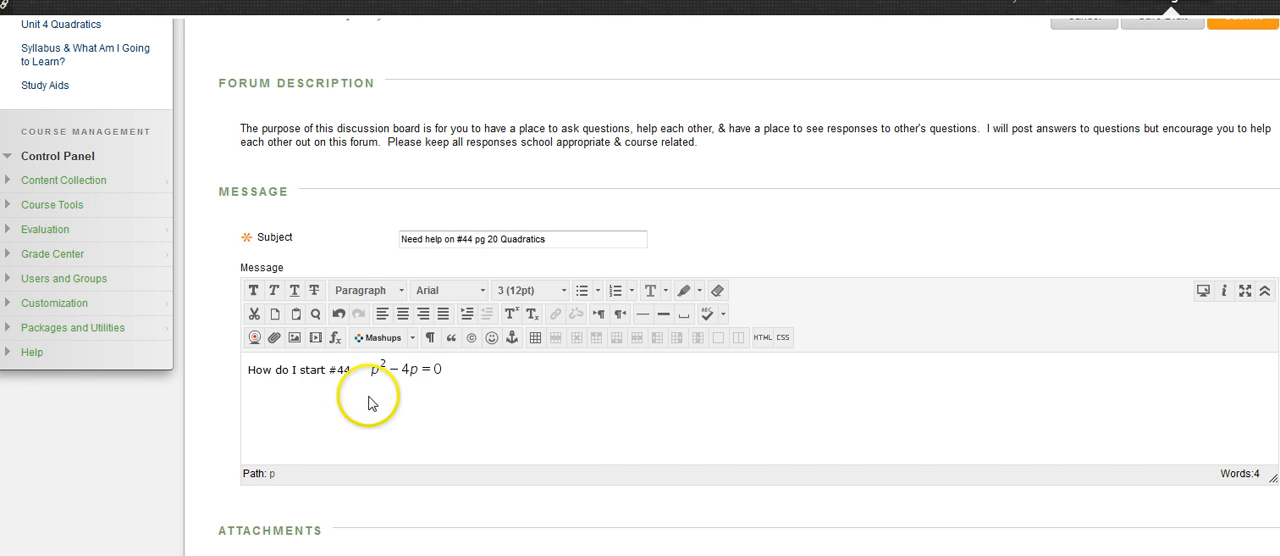
{"action": "scroll", "coordinate": [545, 400], "scroll_direction": "down", "scroll_amount": 3}
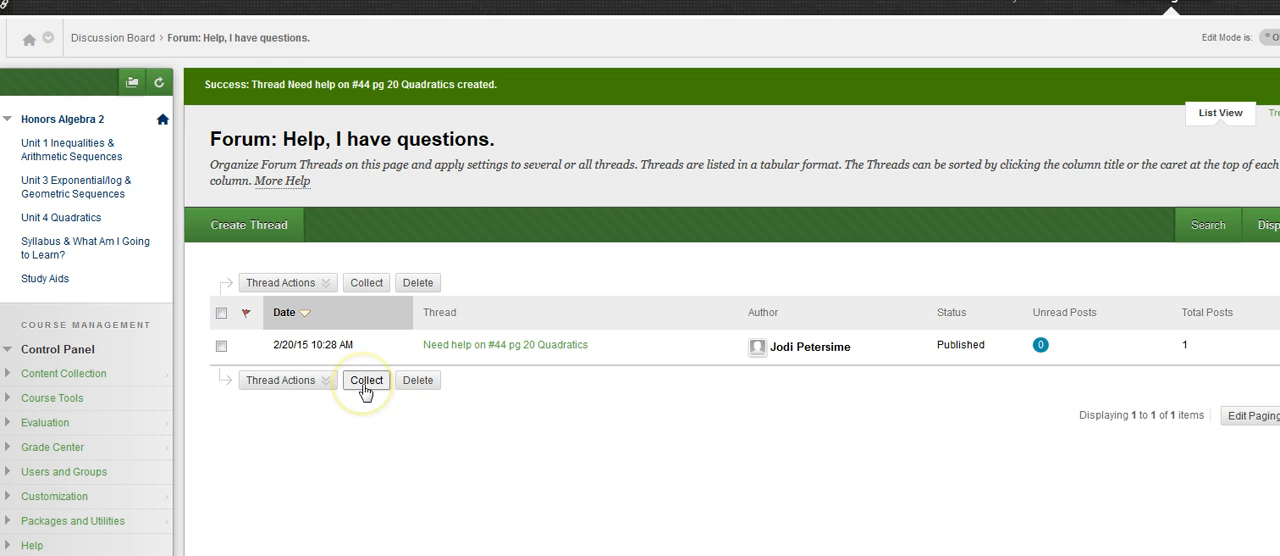
Select the new thread in the forum list and look over the available thread actions
{"action": "left_click", "coordinate": [221, 346]}
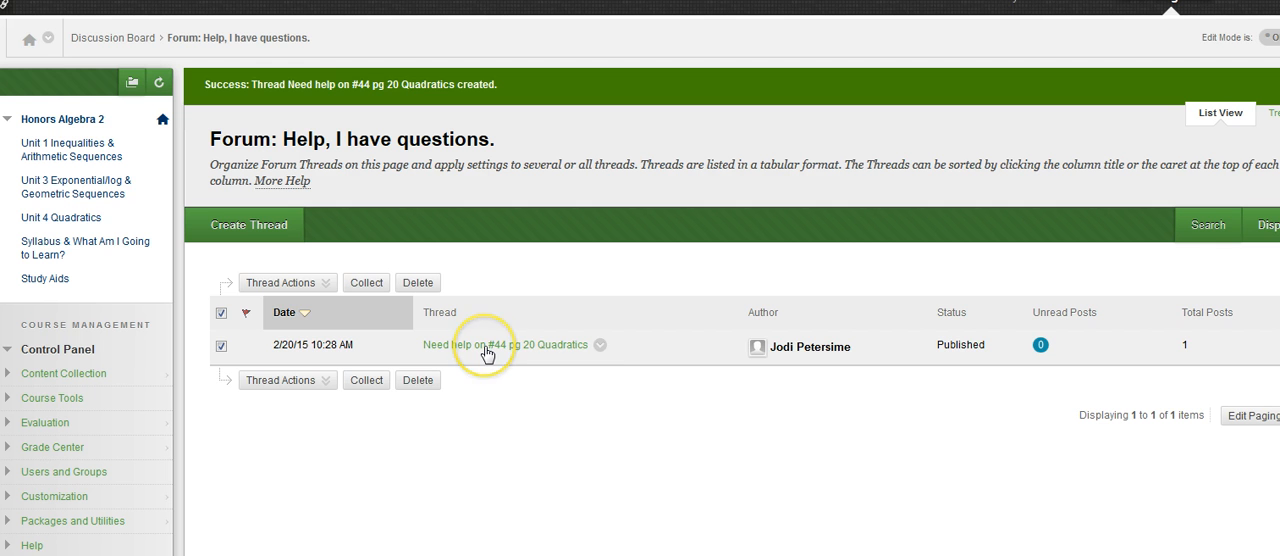
{"action": "left_click", "coordinate": [322, 284]}
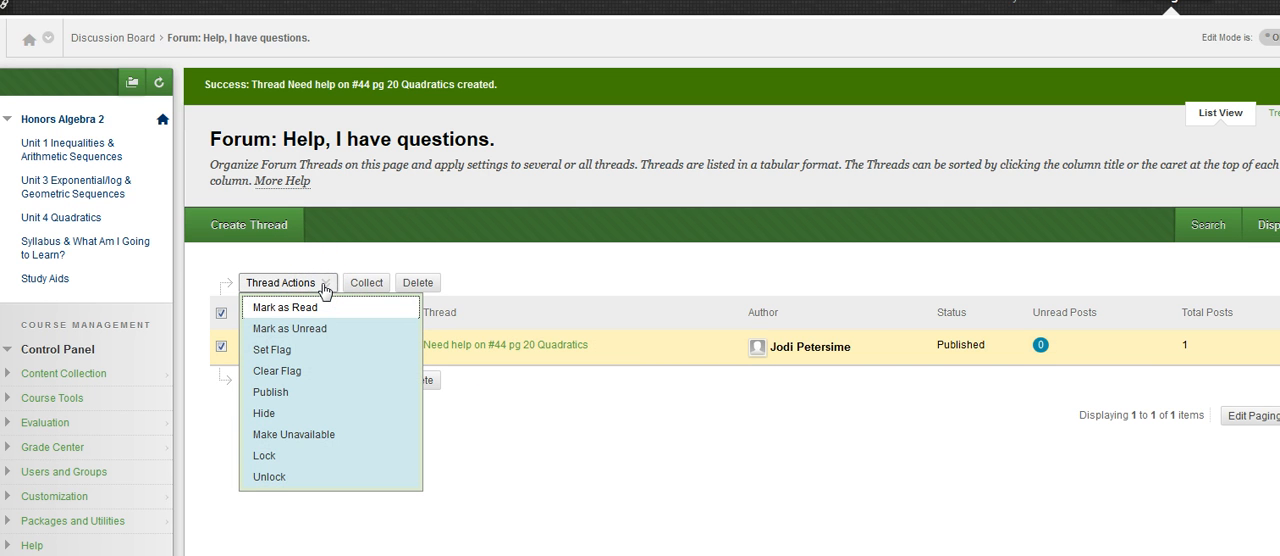
{"action": "left_click", "coordinate": [531, 423]}
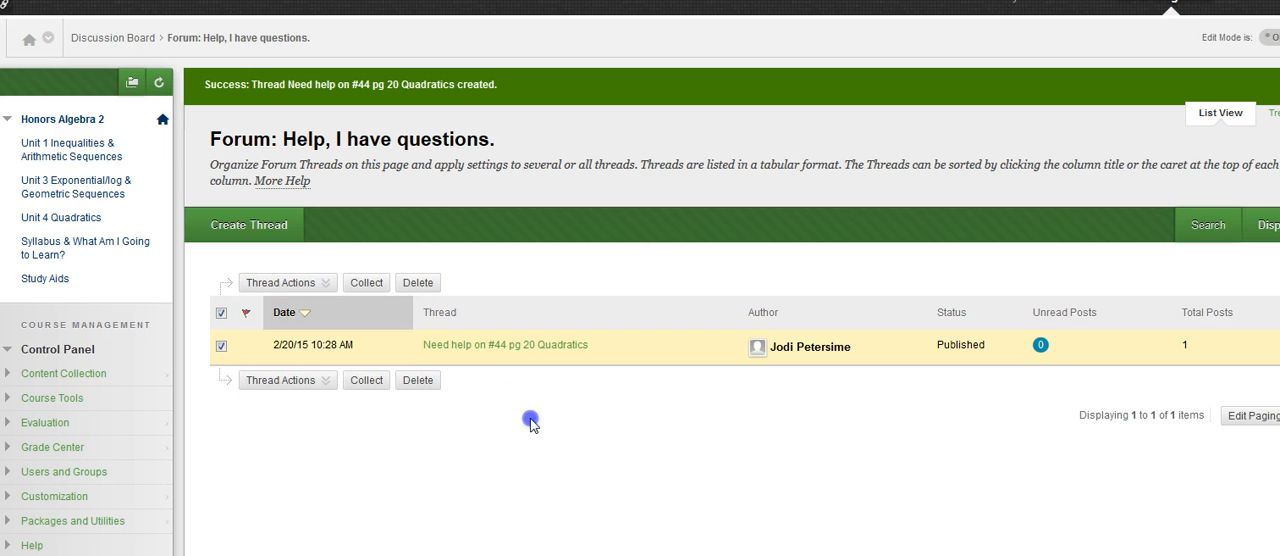
Open the "Need help on #44 pg 20 Quadratics" thread and start a reply to its post
{"action": "left_click", "coordinate": [452, 346]}
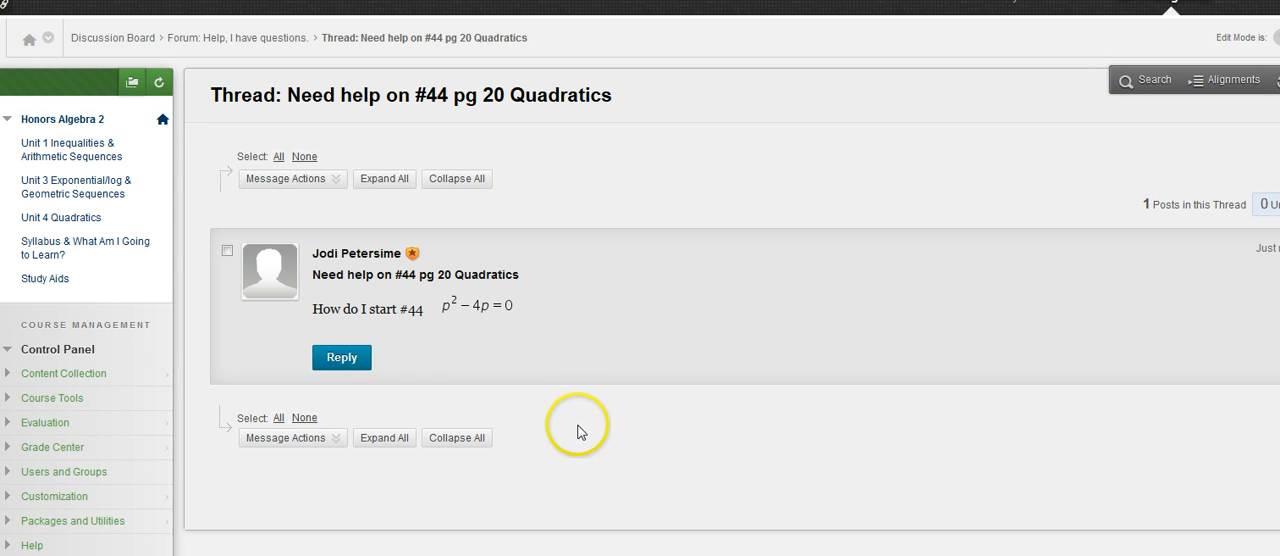
{"action": "mouse_move", "coordinate": [389, 378]}
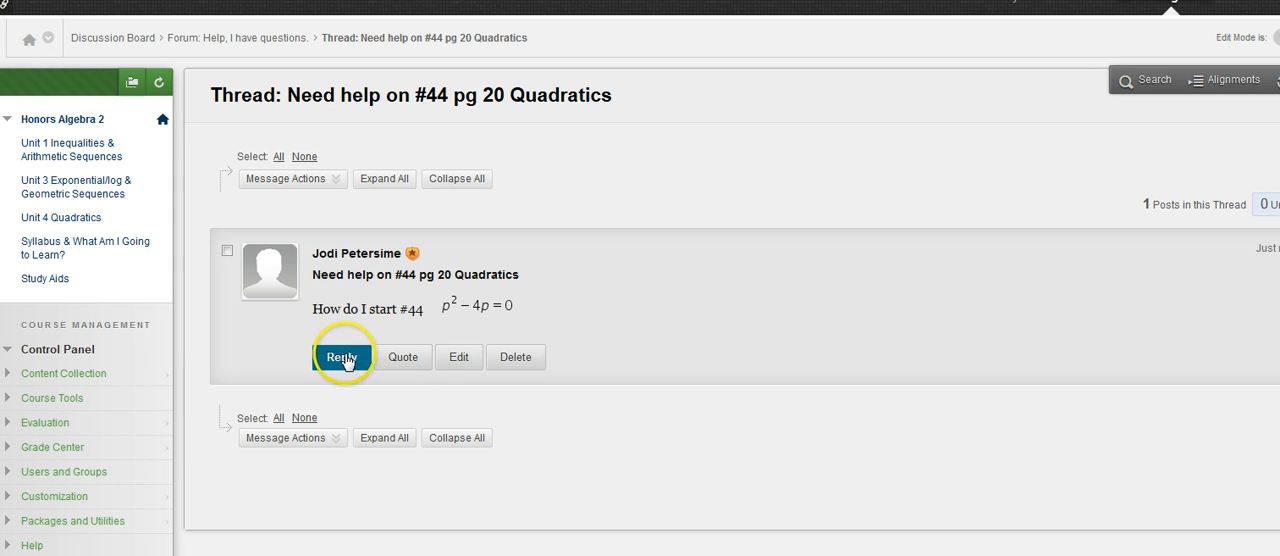
{"action": "left_click", "coordinate": [344, 358]}
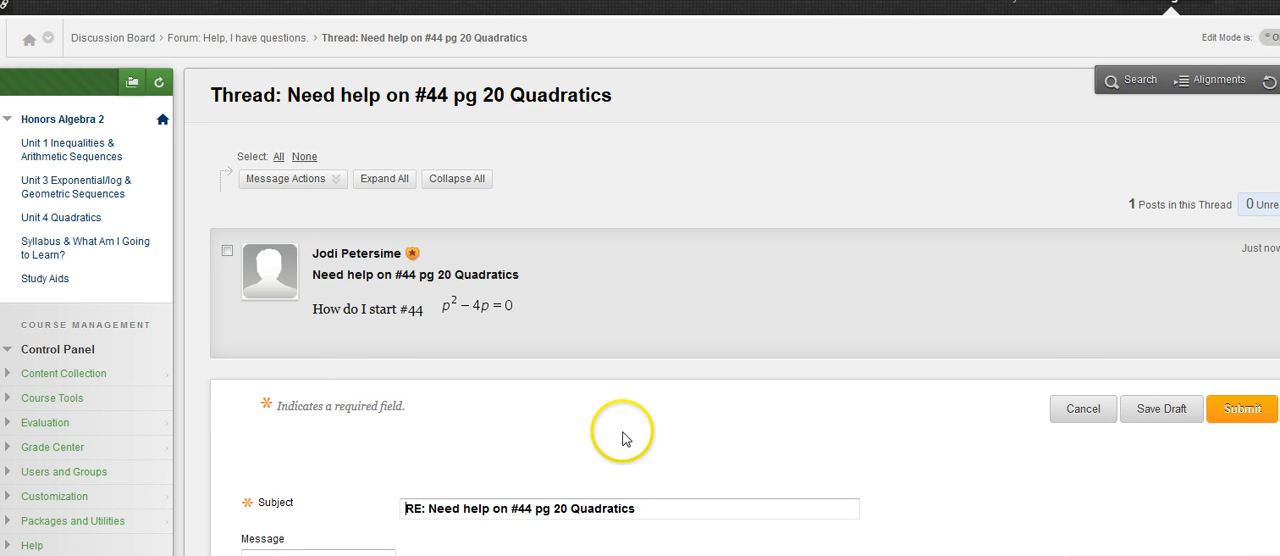
{"action": "scroll", "coordinate": [624, 438], "scroll_direction": "down", "scroll_amount": 3}
{"action": "scroll", "coordinate": [624, 438], "scroll_direction": "down", "scroll_amount": 1}
Write "Try to take out the GCF = p" in the reply message and begin a new line
{"action": "left_click", "coordinate": [323, 387]}
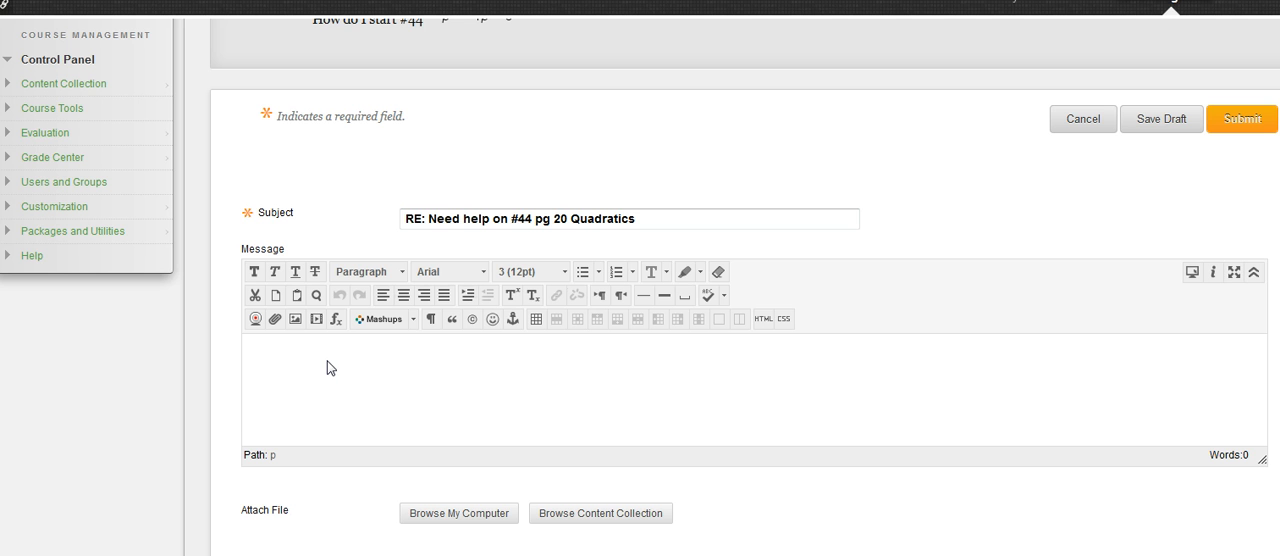
{"action": "type", "text": "Try to take out the C"}
{"action": "key", "text": "BackSpace"}
{"action": "type", "text": "GCF = p"}
{"action": "key", "text": "Return"}
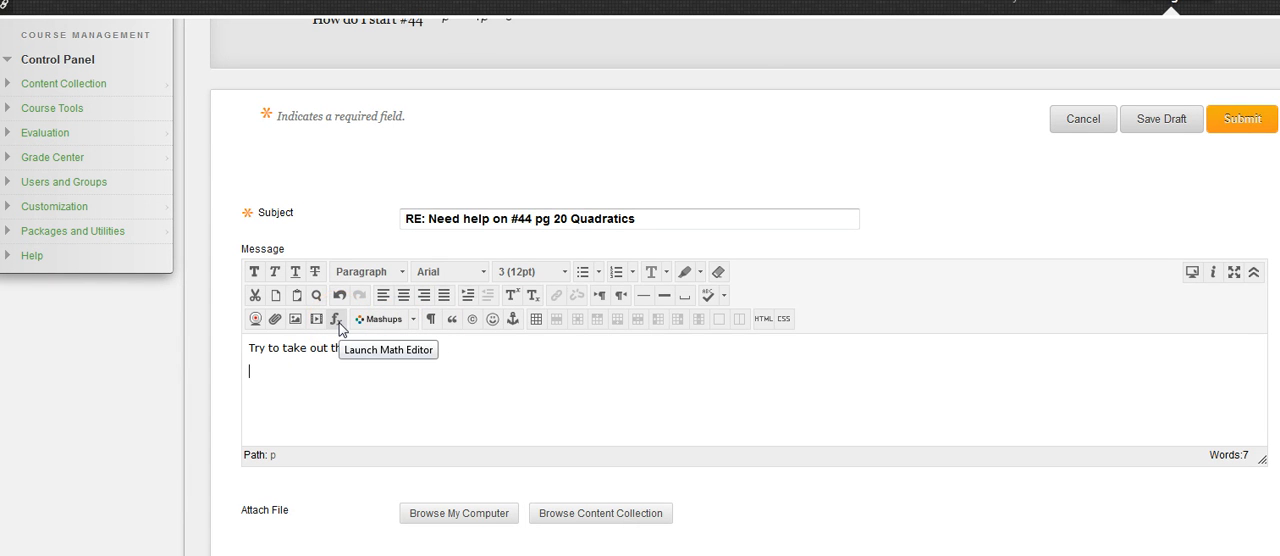
Launch the math editor for the reply, move its window aside, and enter p squared
{"action": "left_click", "coordinate": [336, 320]}
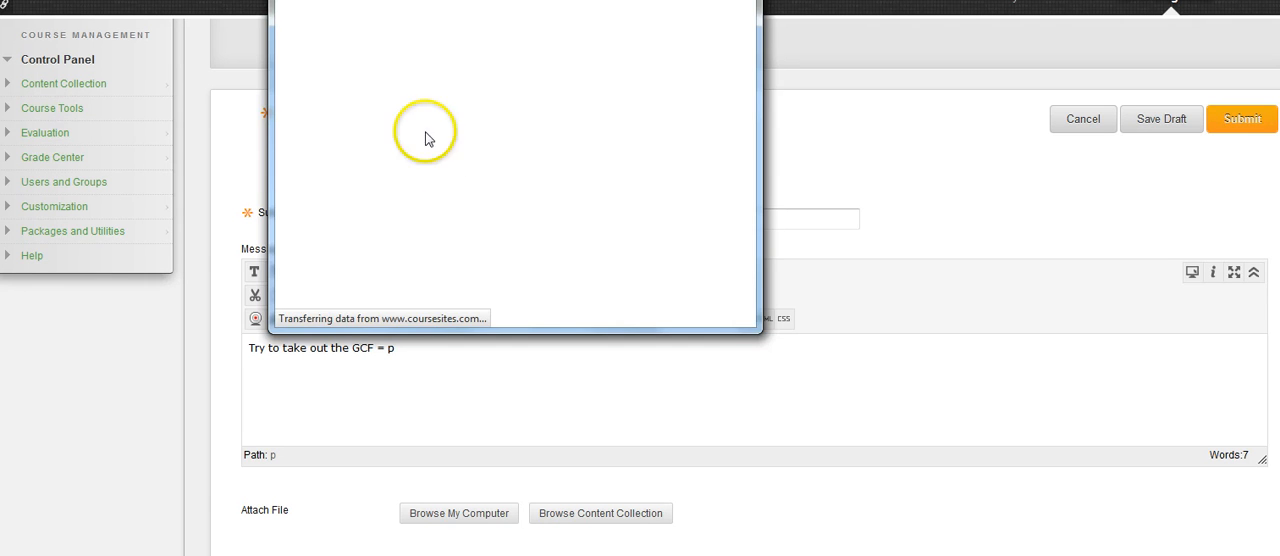
{"action": "left_click_drag", "start_coordinate": [495, 0], "coordinate": [698, 41]}
{"action": "left_click", "coordinate": [500, 186]}
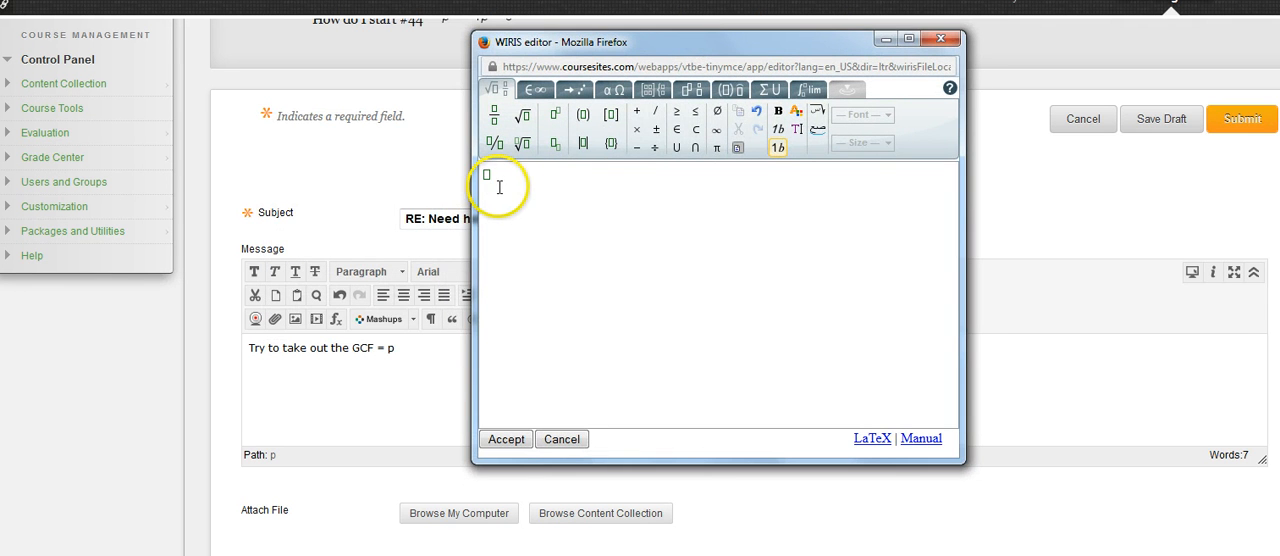
{"action": "type", "text": "p"}
{"action": "left_click", "coordinate": [554, 118]}
{"action": "left_click", "coordinate": [488, 176]}
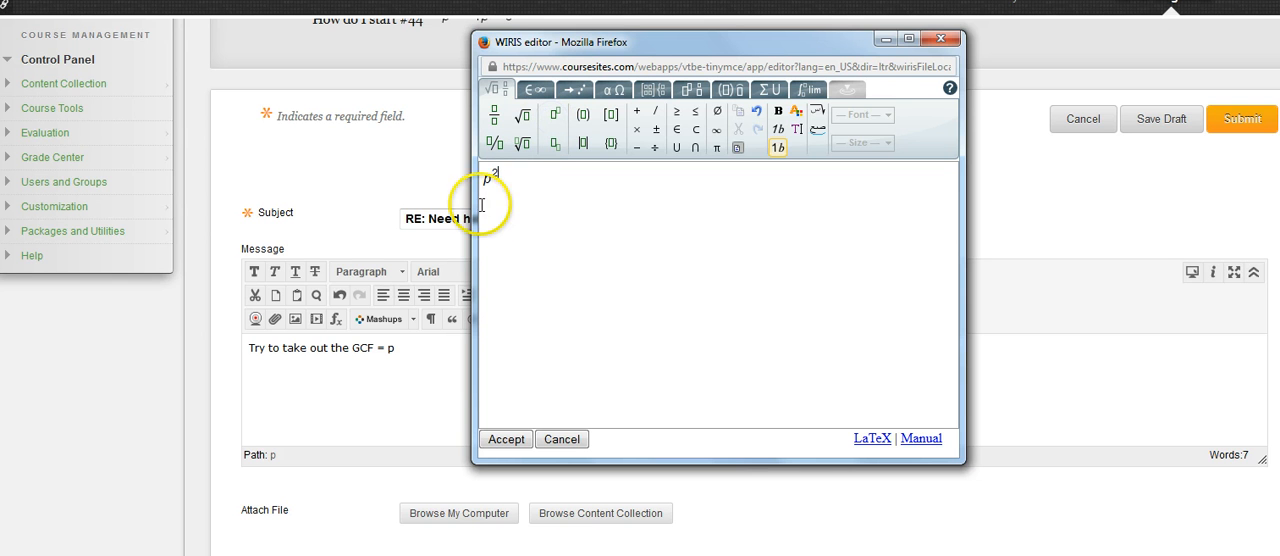
{"action": "type", "text": "2"}
{"action": "key", "text": "Right"}
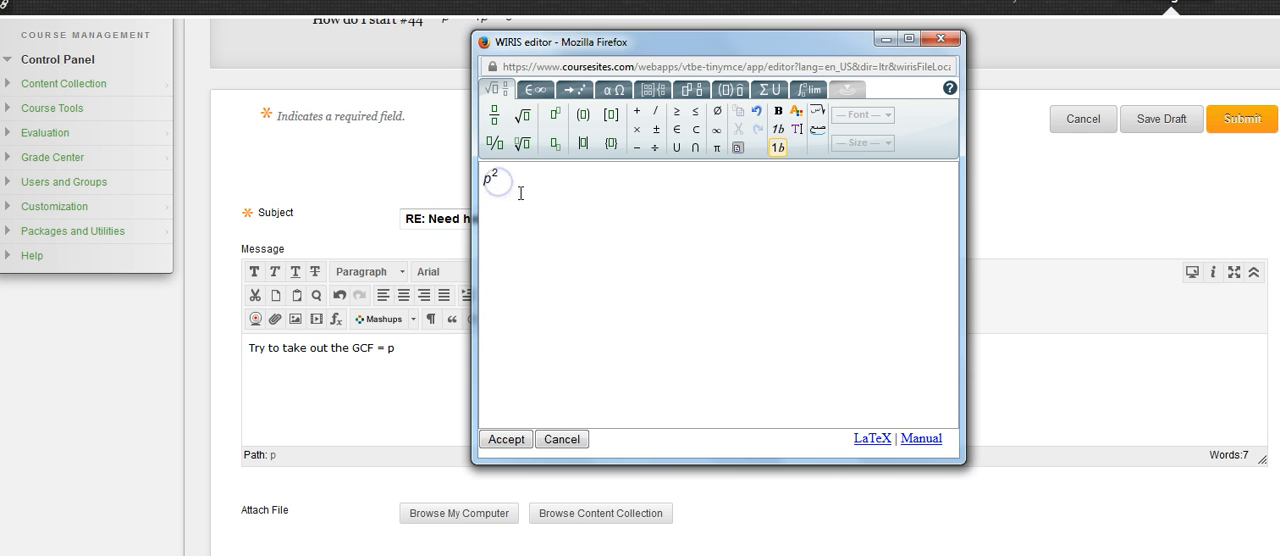
Complete the reply's first equation line as p² − 4p = 0
{"action": "type", "text": "-4p=0"}
Add the factored line p(p − 4) = 0 below the first equation and insert both equations into the reply message
{"action": "key", "text": "Return"}
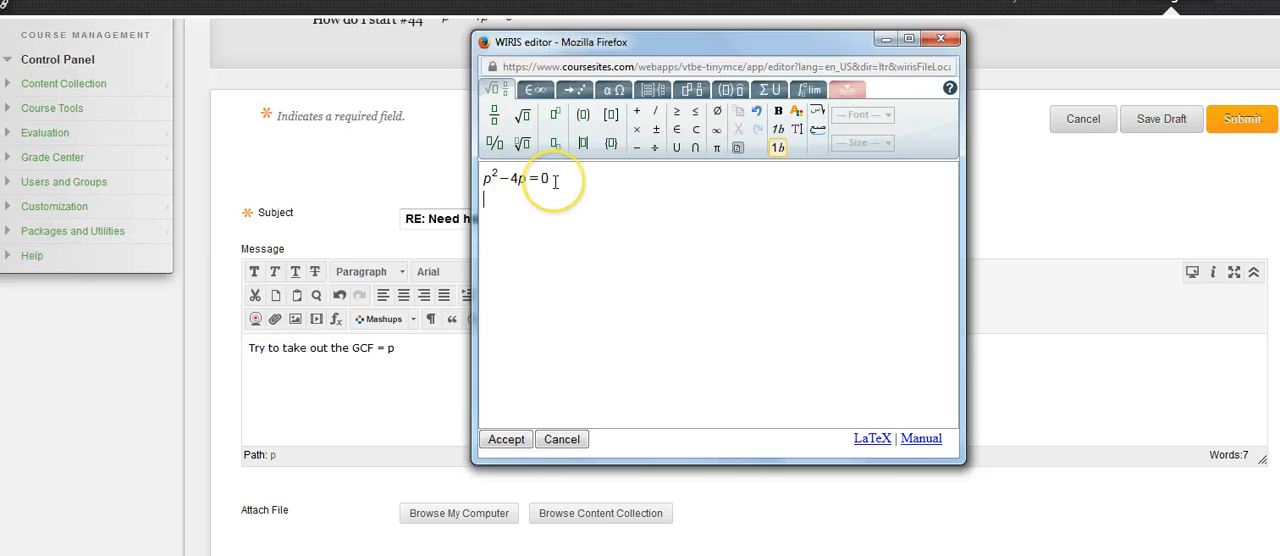
{"action": "type", "text": "p"}
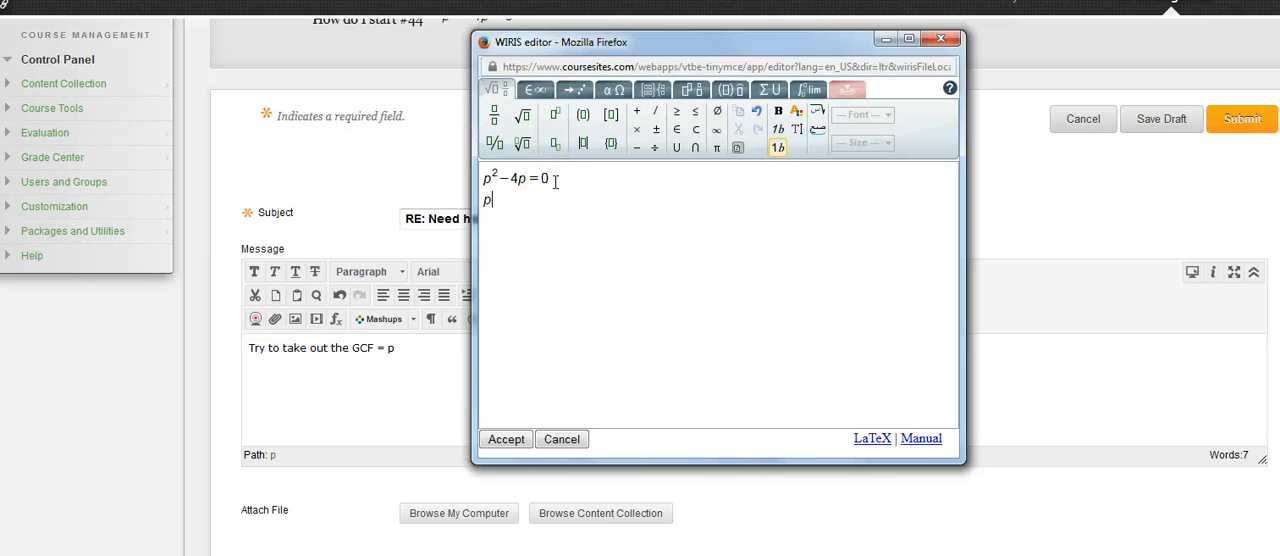
{"action": "left_click", "coordinate": [583, 114]}
{"action": "type", "text": "p-4)=0"}
{"action": "left_click", "coordinate": [506, 439]}
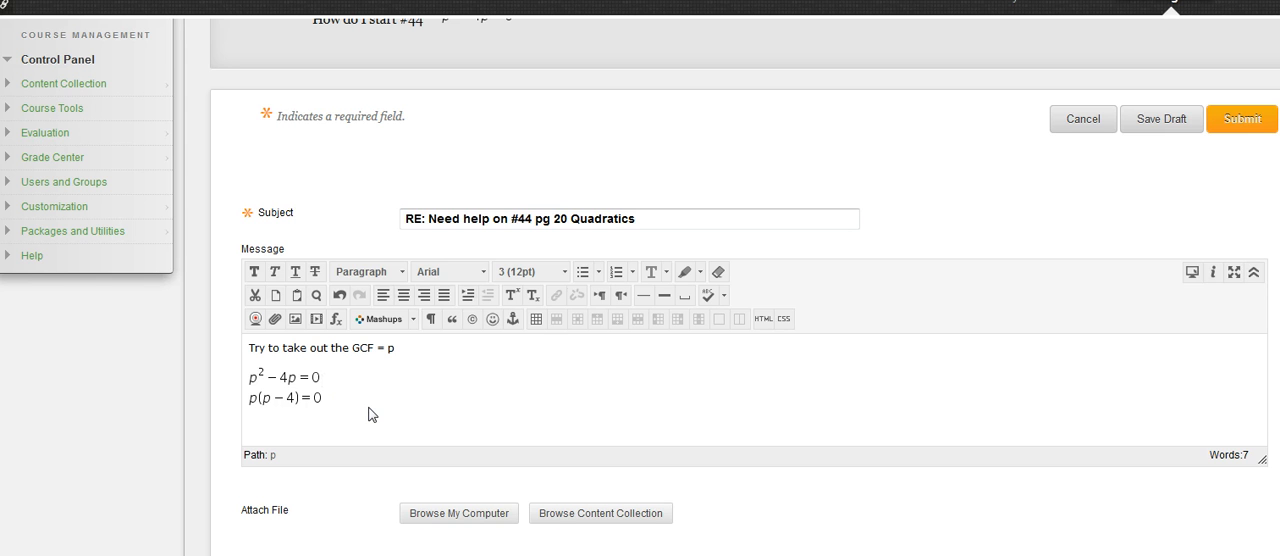
Write "Then set each piece = 0." below the equations and submit the reply to the thread
{"action": "left_click", "coordinate": [370, 407]}
{"action": "type", "text": "Then set eqq"}
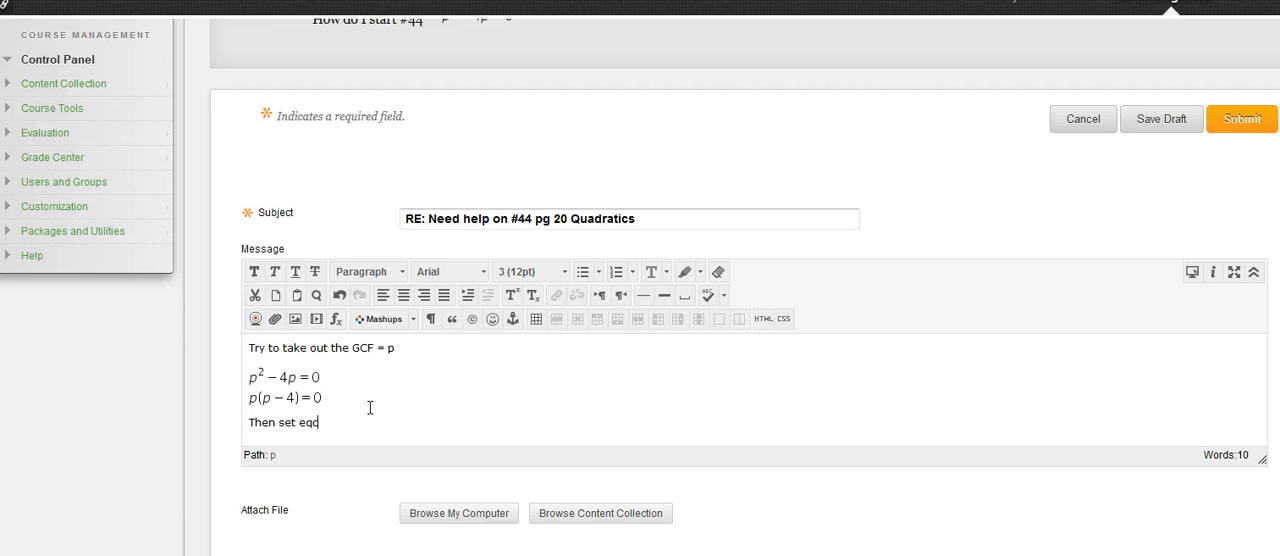
{"action": "key", "text": "BackSpace"}
{"action": "type", "text": "ach piece = 0."}
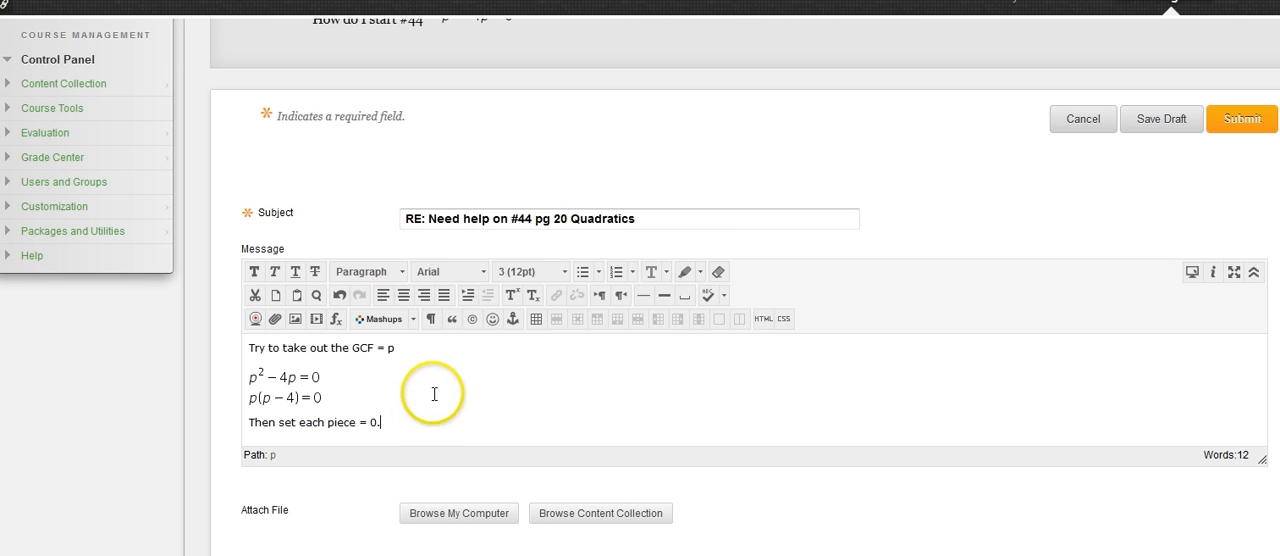
{"action": "scroll", "coordinate": [480, 359], "scroll_direction": "down", "scroll_amount": 1}
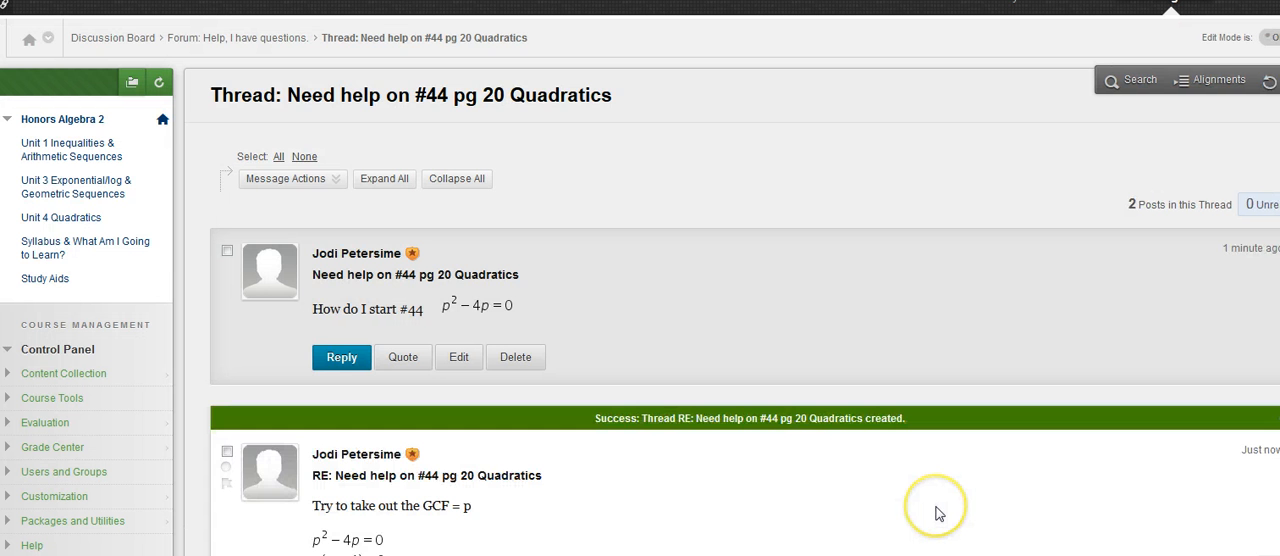
Review the original question and the posted reply with its worked equations in the thread
{"action": "scroll", "coordinate": [857, 385], "scroll_direction": "down", "scroll_amount": 1}
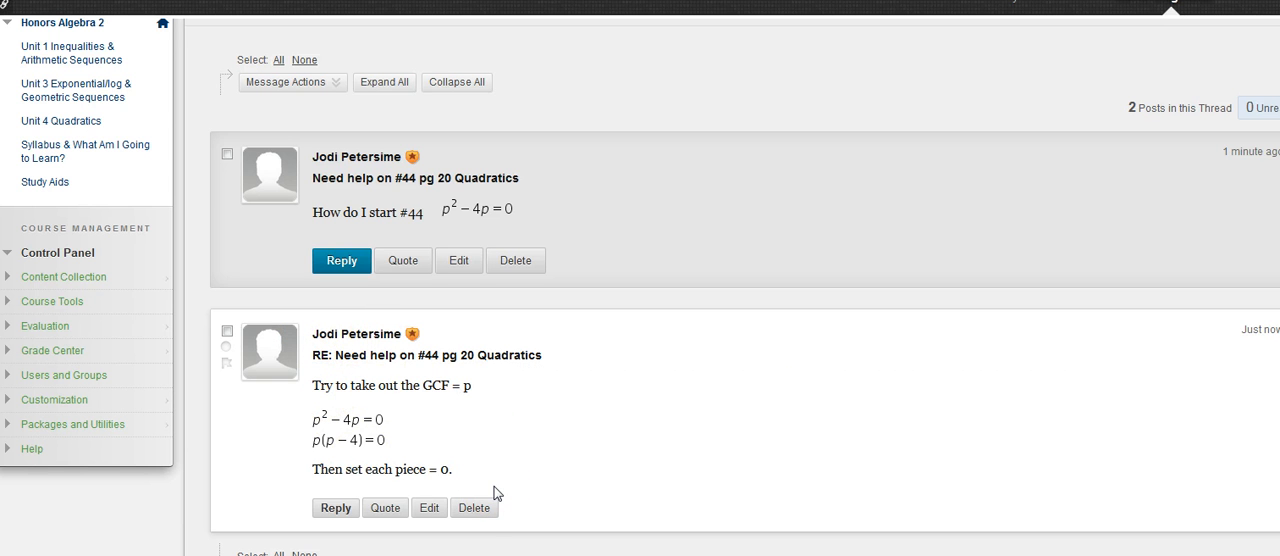
{"action": "scroll", "coordinate": [494, 492], "scroll_direction": "down", "scroll_amount": 1}
{"action": "scroll", "coordinate": [494, 492], "scroll_direction": "up", "scroll_amount": 3}
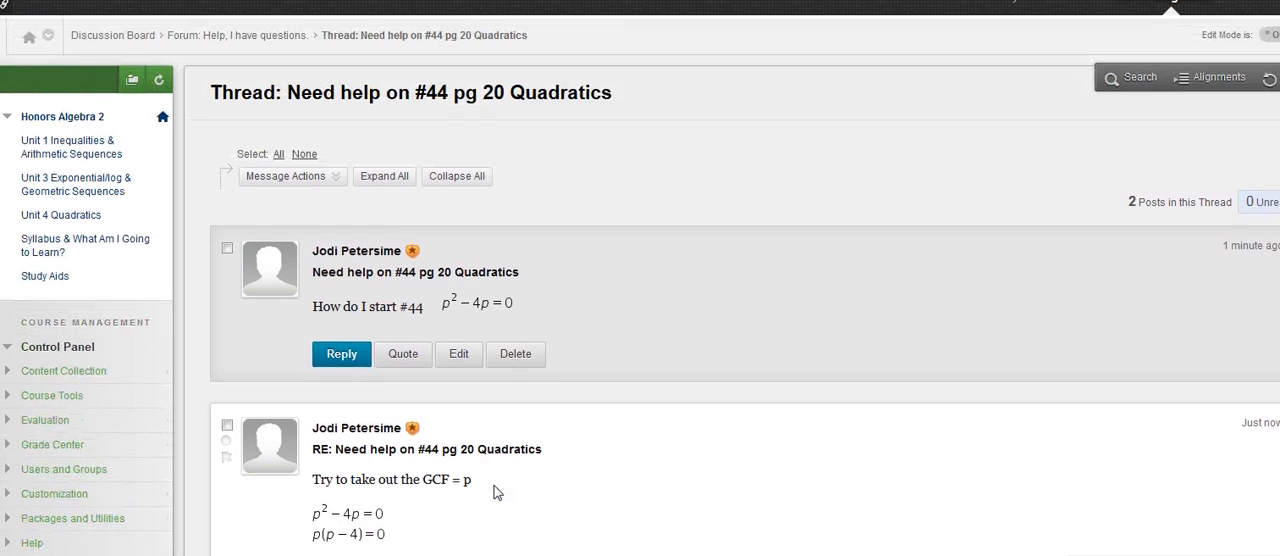
{"action": "scroll", "coordinate": [494, 492], "scroll_direction": "down", "scroll_amount": 2}
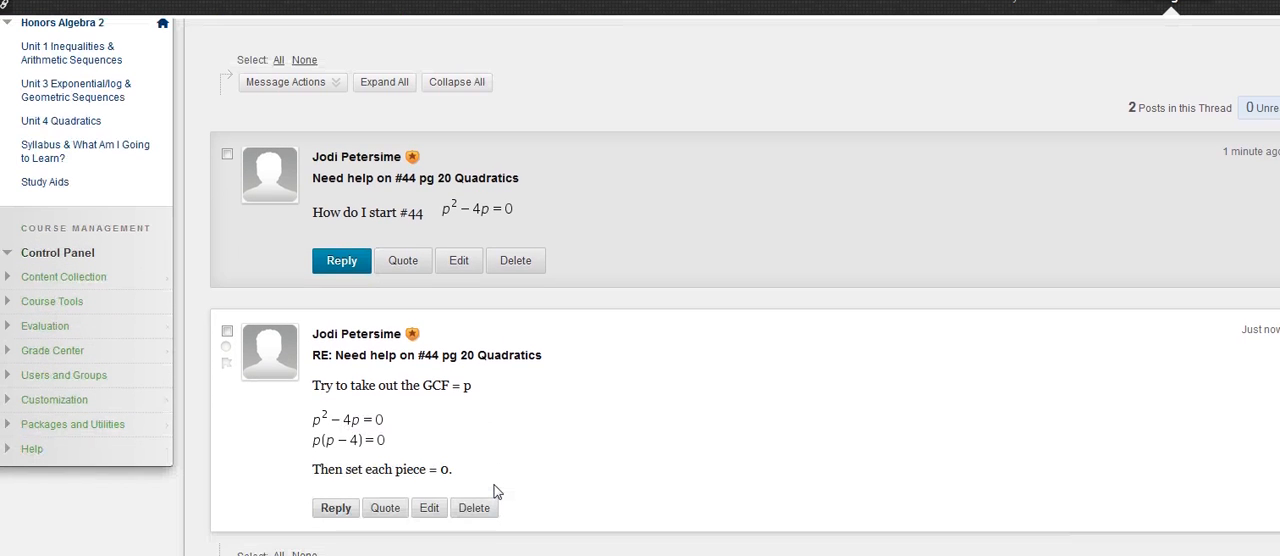